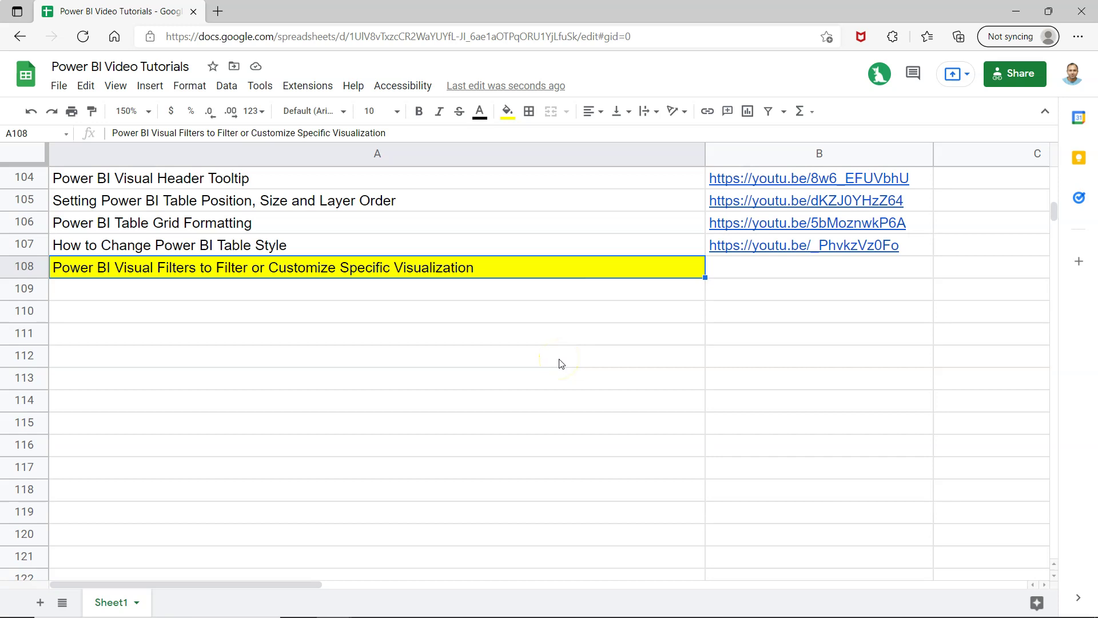
Review row 108 of the tutorial list in Google Sheets, then switch to the Power BI report
{"action": "left_click", "coordinate": [184, 278]}
{"action": "left_click", "coordinate": [257, 269]}
{"action": "left_click", "coordinate": [260, 277]}
{"action": "left_click", "coordinate": [456, 267]}
{"action": "key", "text": "alt+Tab"}
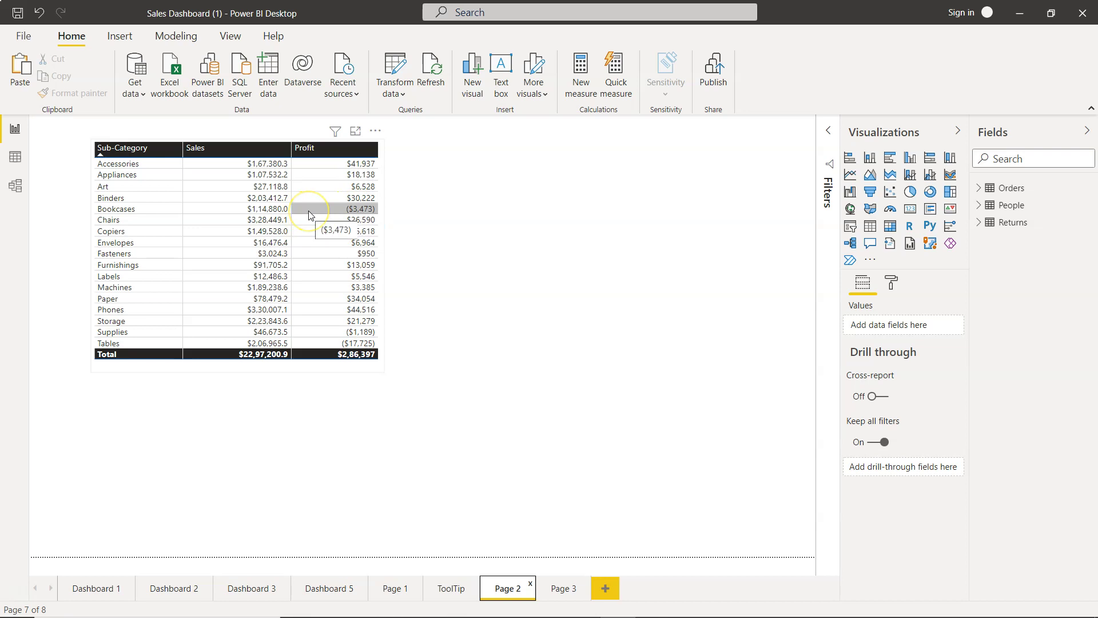
Select the table and expand the Orders fields to reveal Sub-Category, Sales and Profit
{"action": "left_click", "coordinate": [249, 142]}
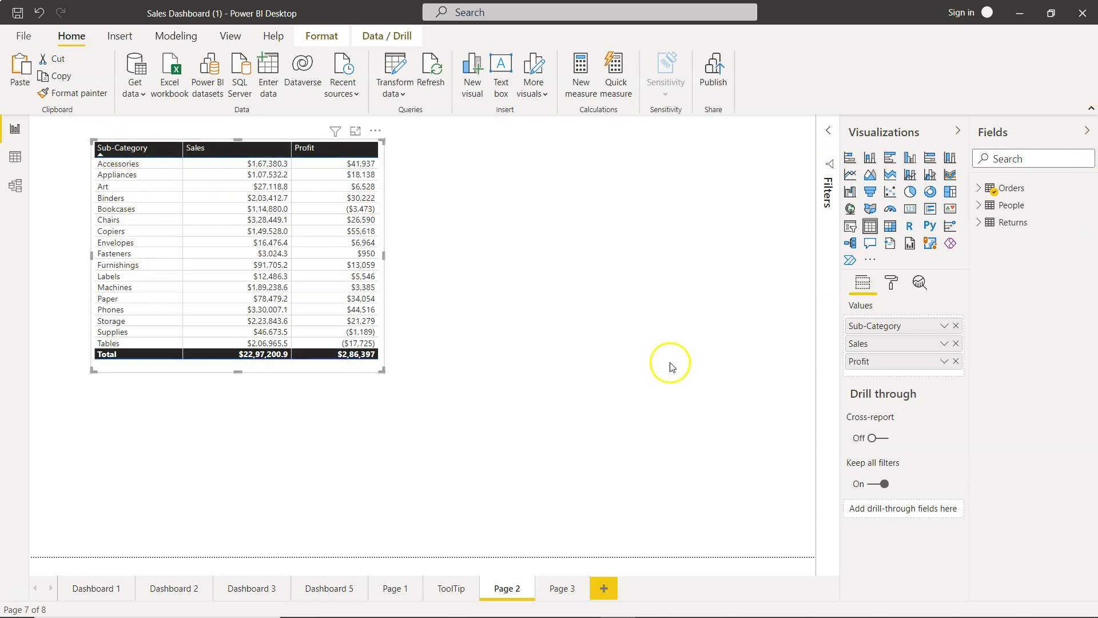
{"action": "left_click", "coordinate": [979, 188]}
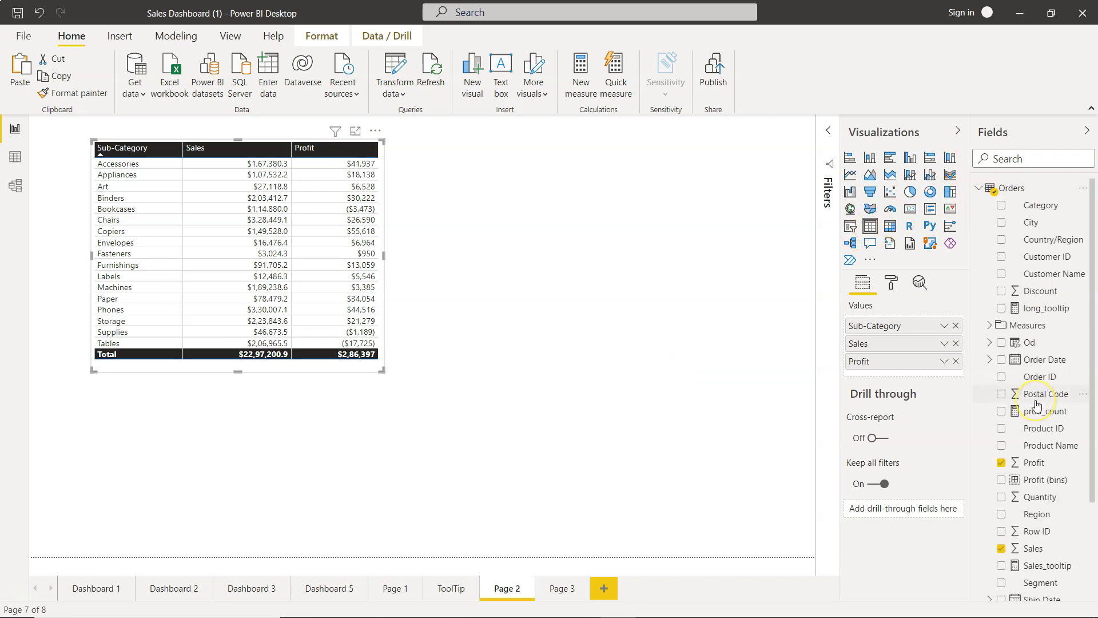
{"action": "scroll", "coordinate": [1036, 404], "scroll_direction": "down", "scroll_amount": 5}
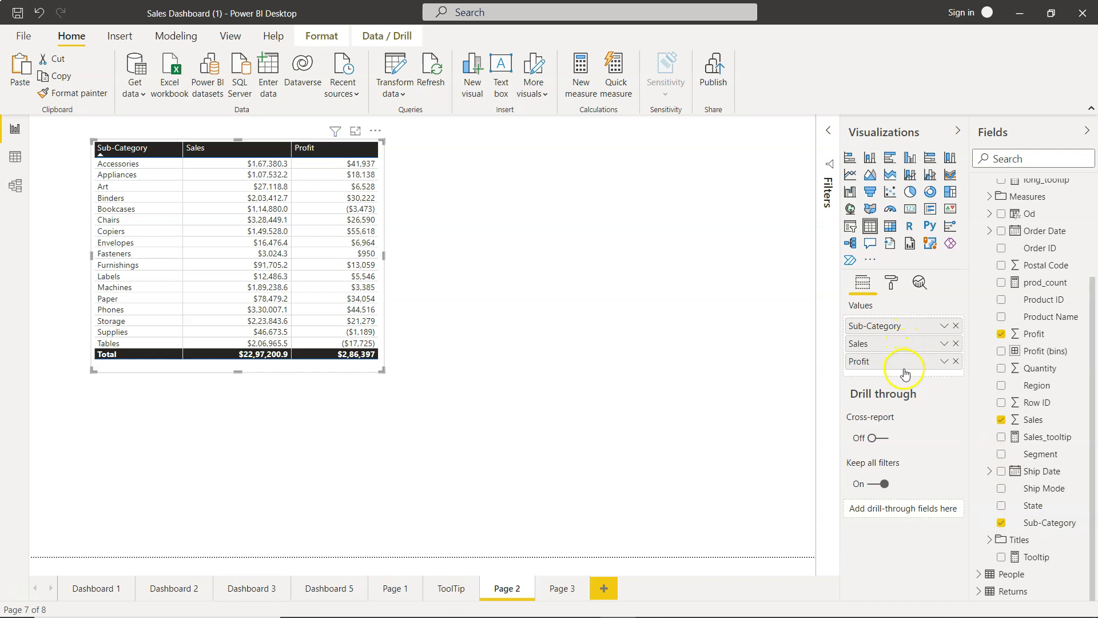
{"action": "left_click", "coordinate": [824, 366]}
{"action": "mouse_move", "coordinate": [200, 186]}
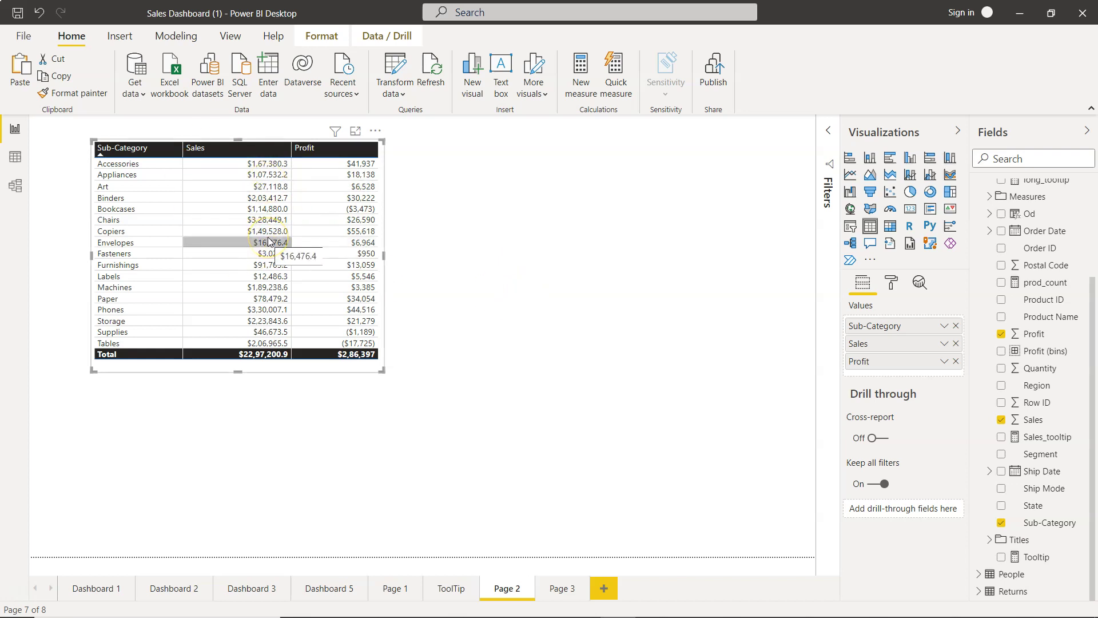
{"action": "left_click", "coordinate": [118, 167]}
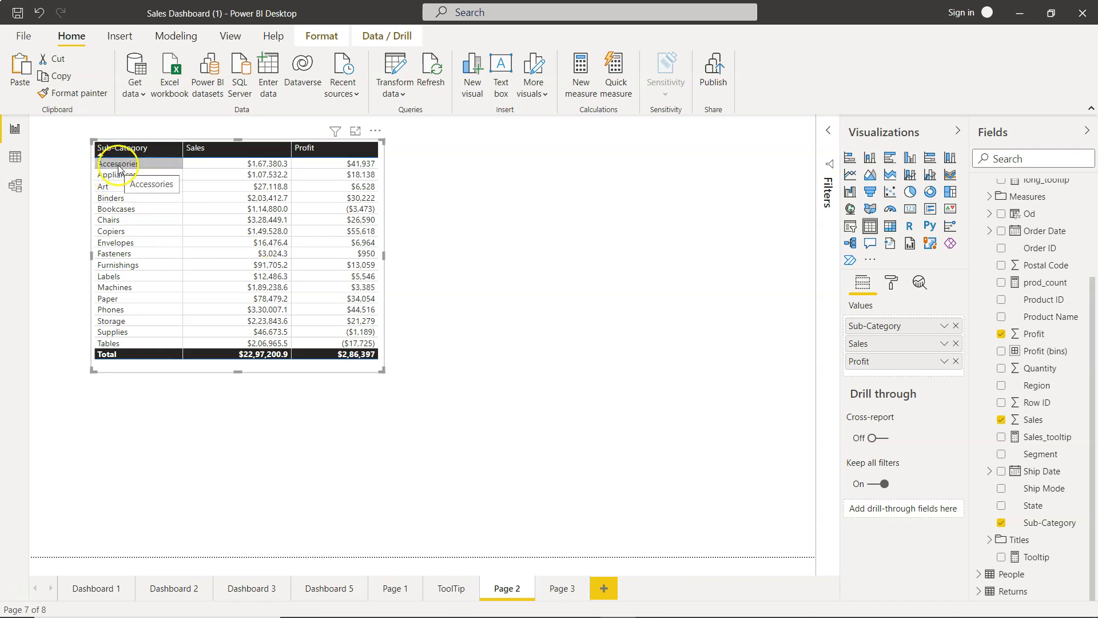
{"action": "left_click", "coordinate": [132, 253]}
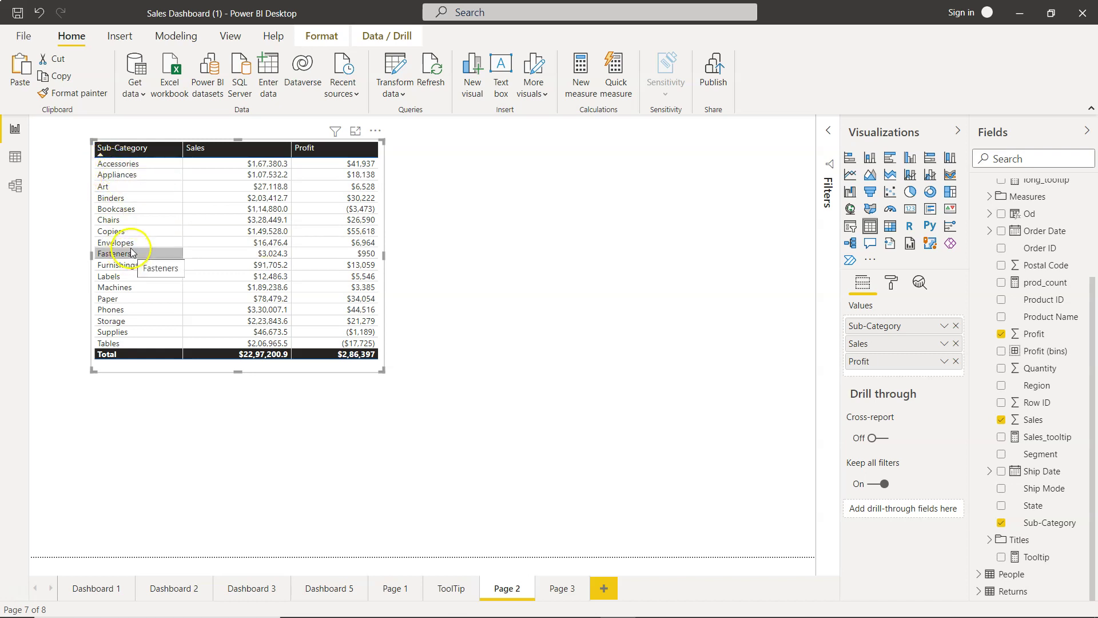
{"action": "left_click", "coordinate": [150, 199]}
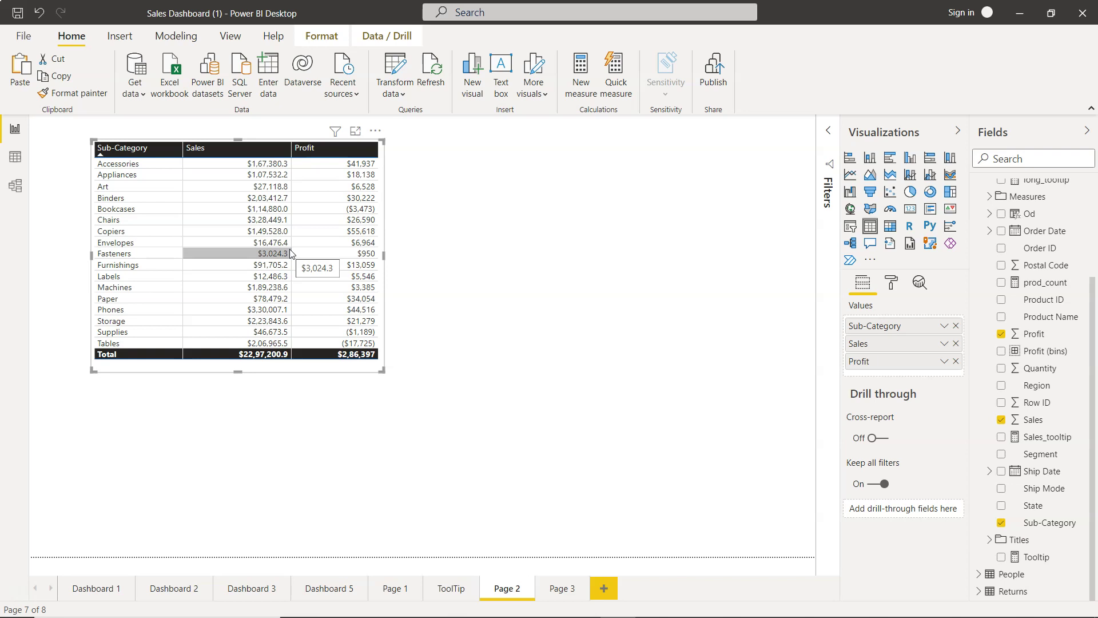
Expand the Filters pane and reselect the table to show its Profit, Sales and Sub-Category filters
{"action": "left_click", "coordinate": [829, 136]}
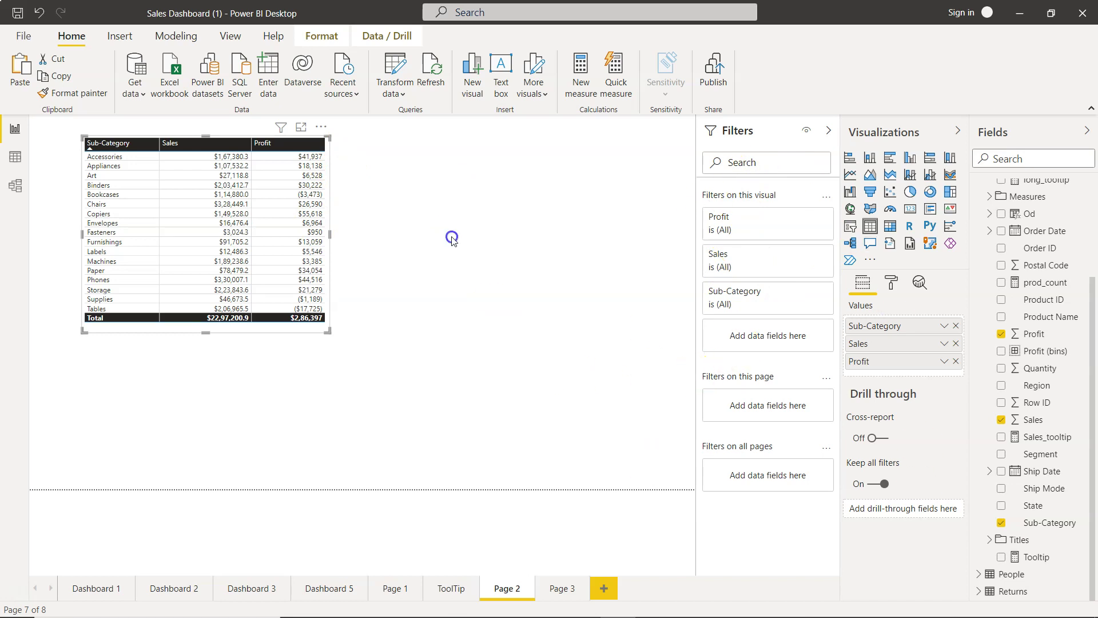
{"action": "left_click", "coordinate": [451, 235]}
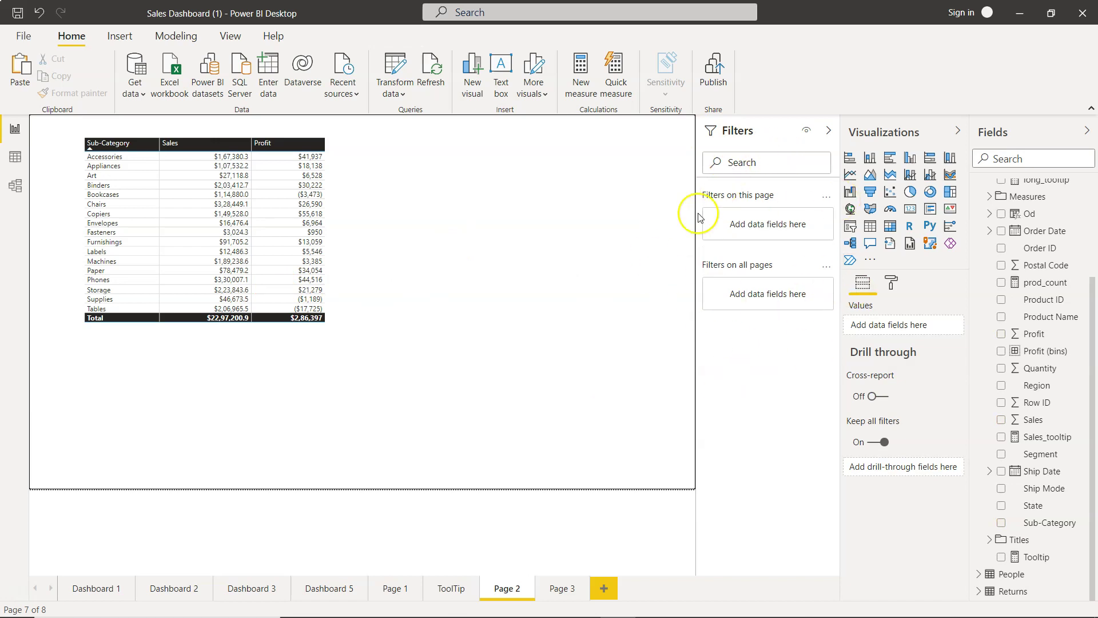
{"action": "left_click", "coordinate": [330, 167]}
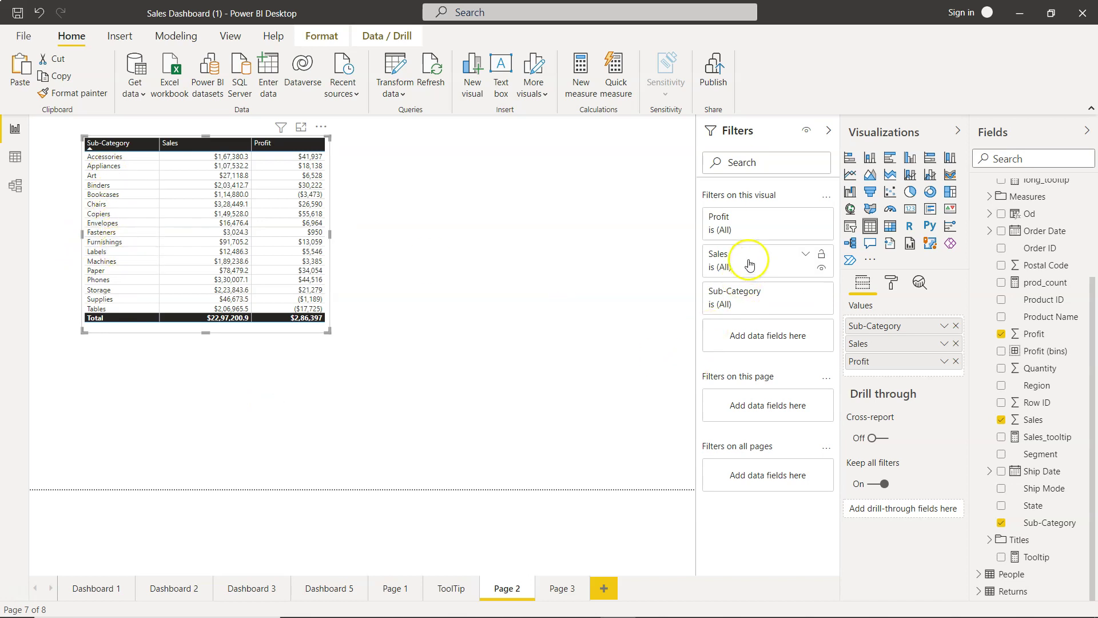
Check Art and Envelopes in the table's Sub-Category basic filter
{"action": "left_click", "coordinate": [741, 304]}
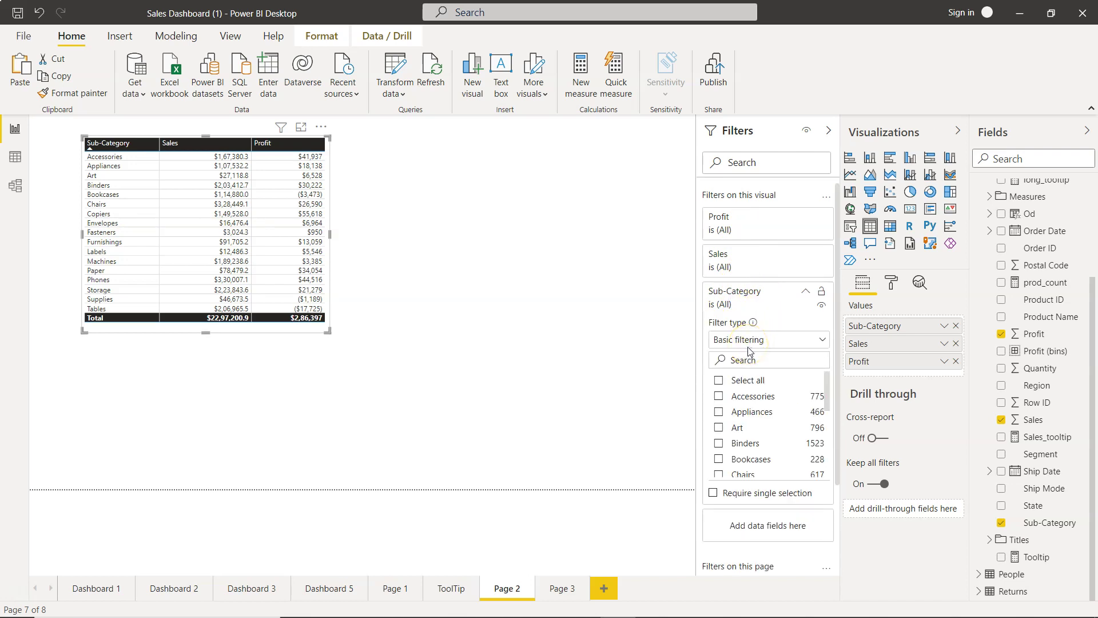
{"action": "scroll", "coordinate": [741, 456], "scroll_direction": "down", "scroll_amount": 1}
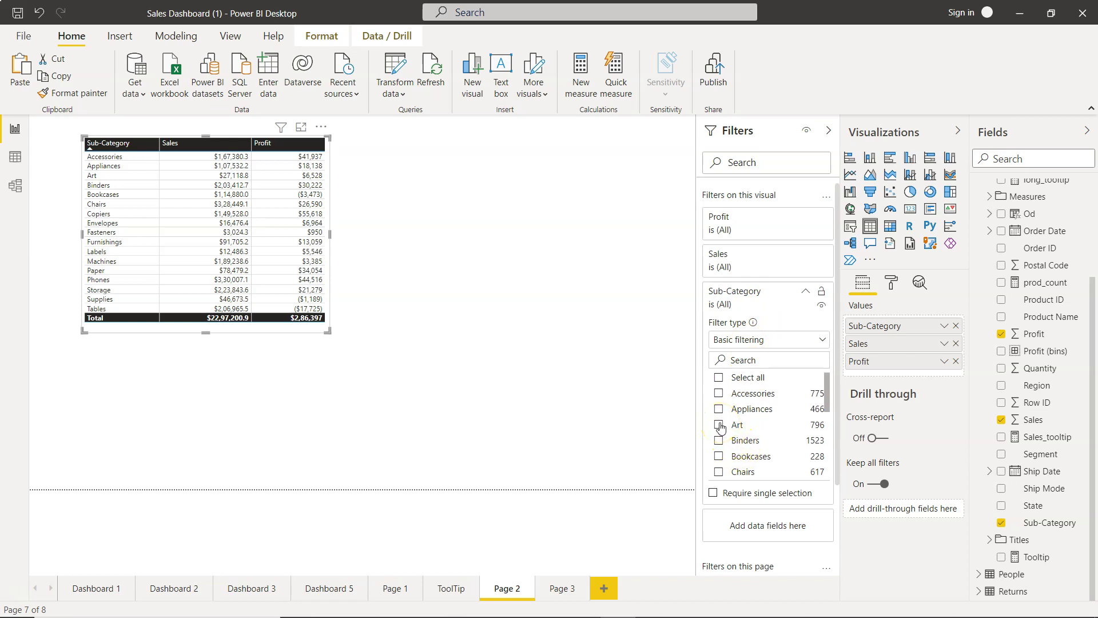
{"action": "left_click", "coordinate": [719, 425]}
{"action": "scroll", "coordinate": [721, 428], "scroll_direction": "down", "scroll_amount": 1}
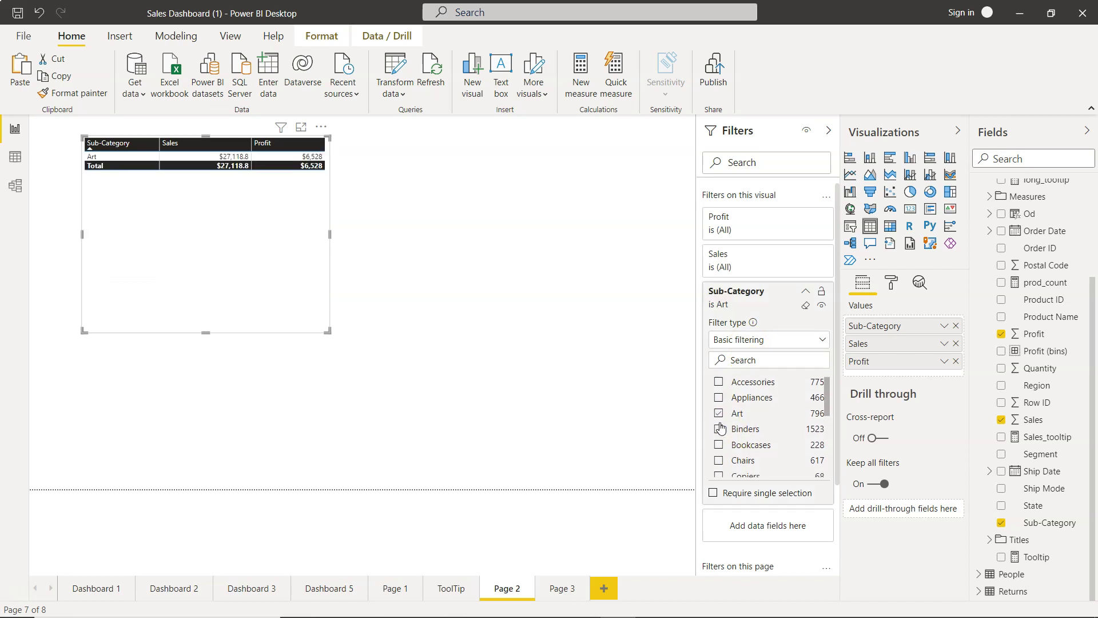
{"action": "scroll", "coordinate": [720, 428], "scroll_direction": "down", "scroll_amount": 4}
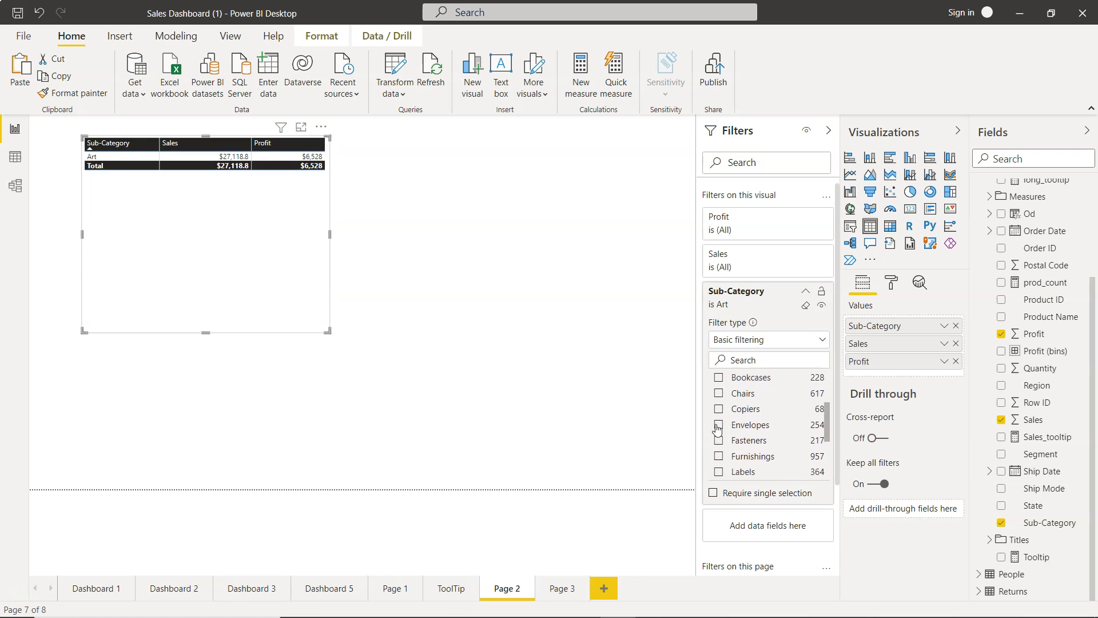
{"action": "left_click", "coordinate": [718, 425]}
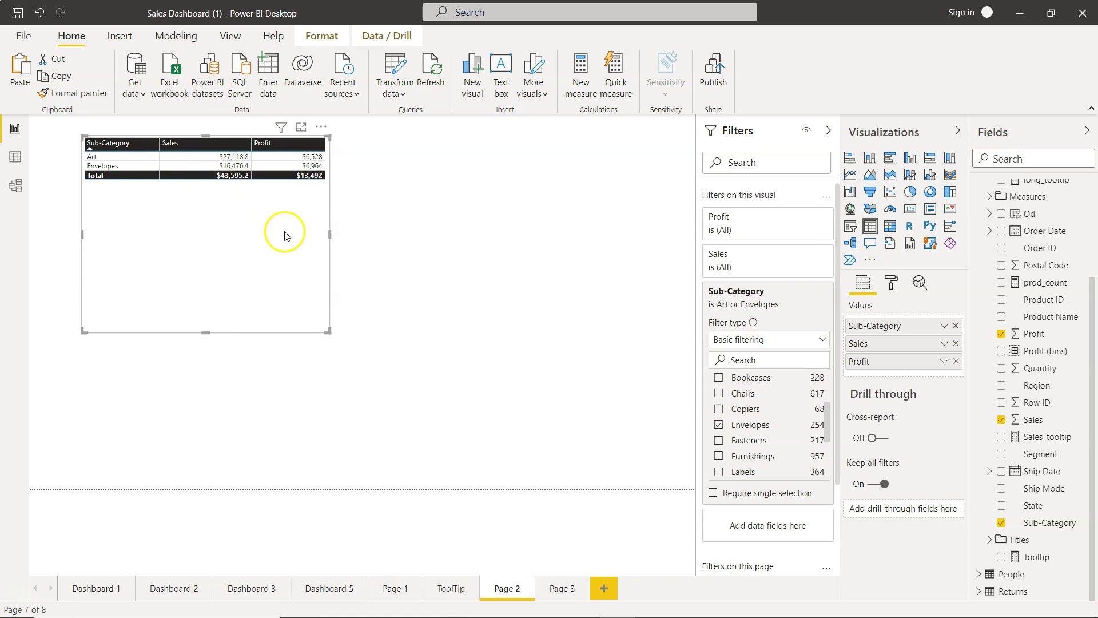
Insert a clustered column chart of Sales by Sub-Category and enlarge it below the table
{"action": "left_click", "coordinate": [422, 227]}
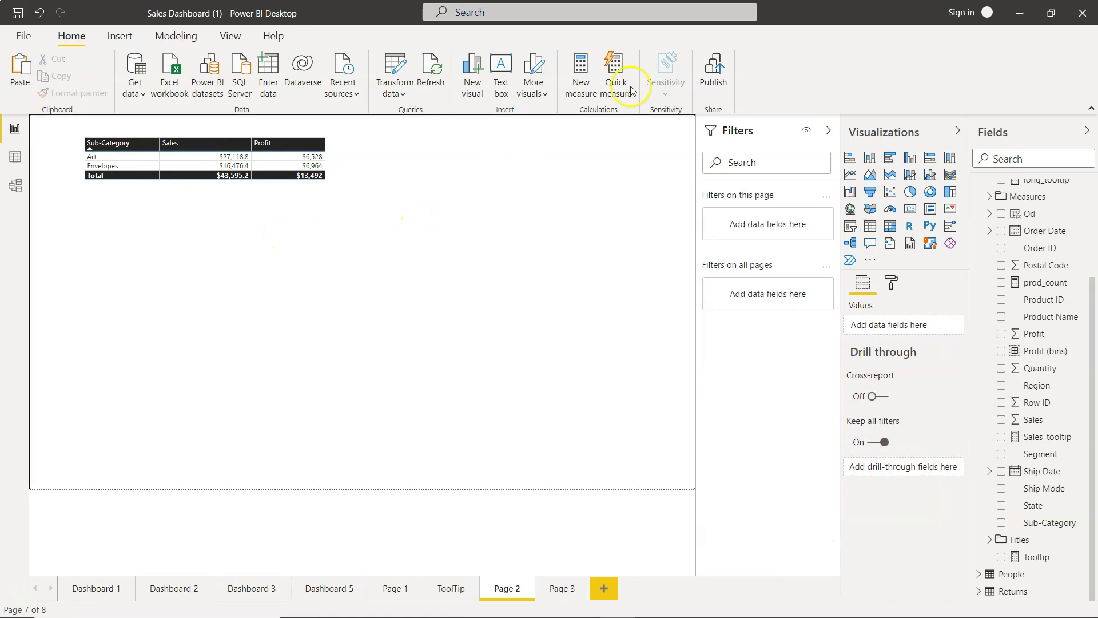
{"action": "left_click", "coordinate": [911, 162]}
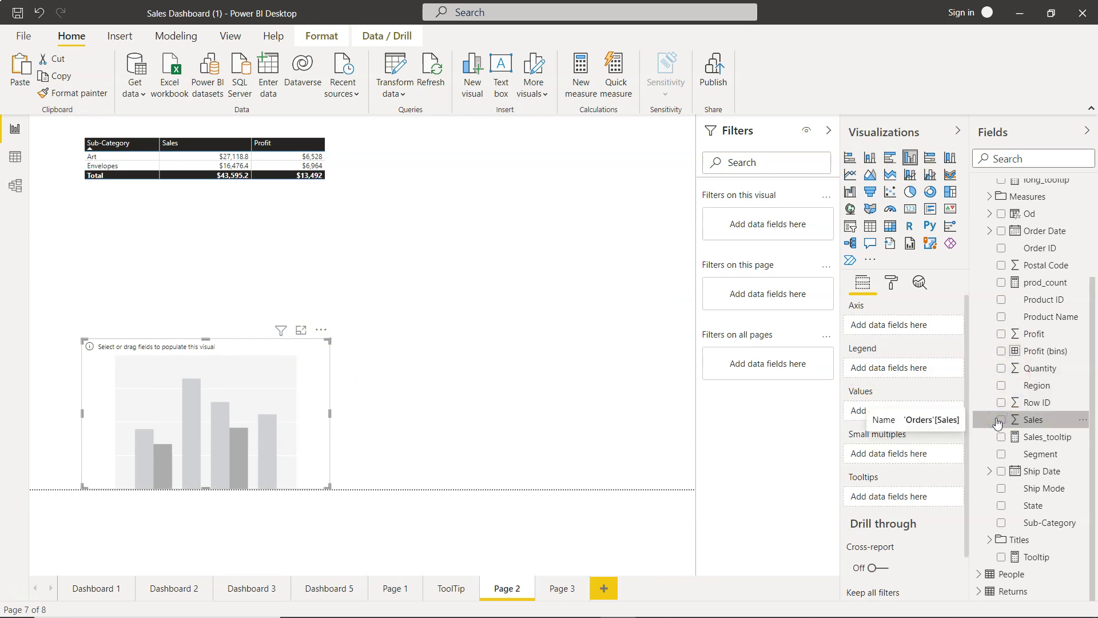
{"action": "left_click", "coordinate": [1001, 422]}
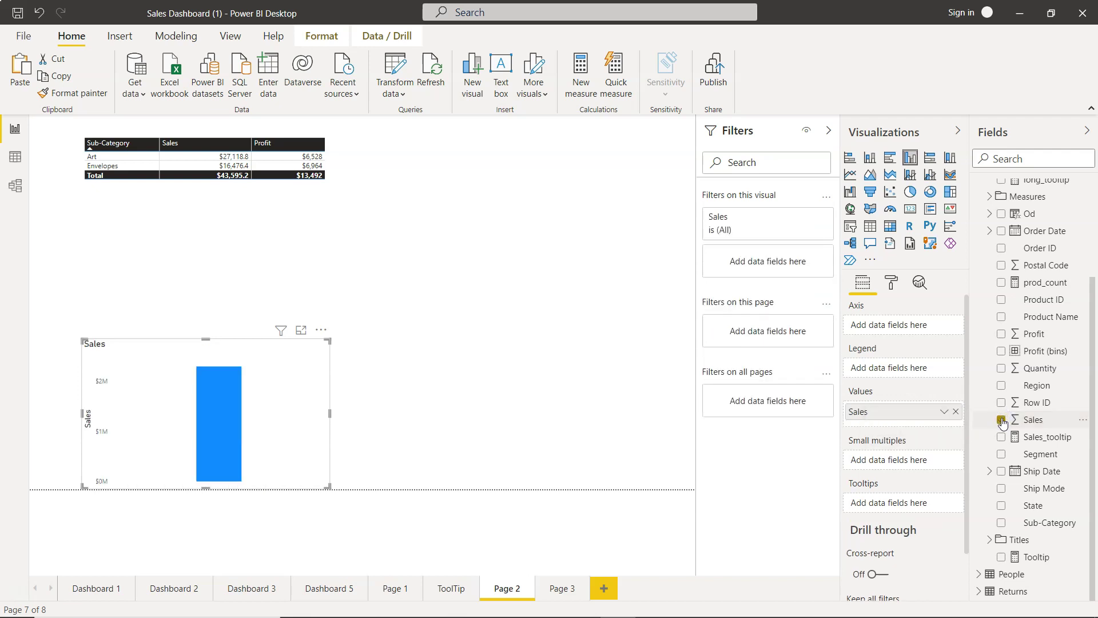
{"action": "left_click", "coordinate": [1002, 523]}
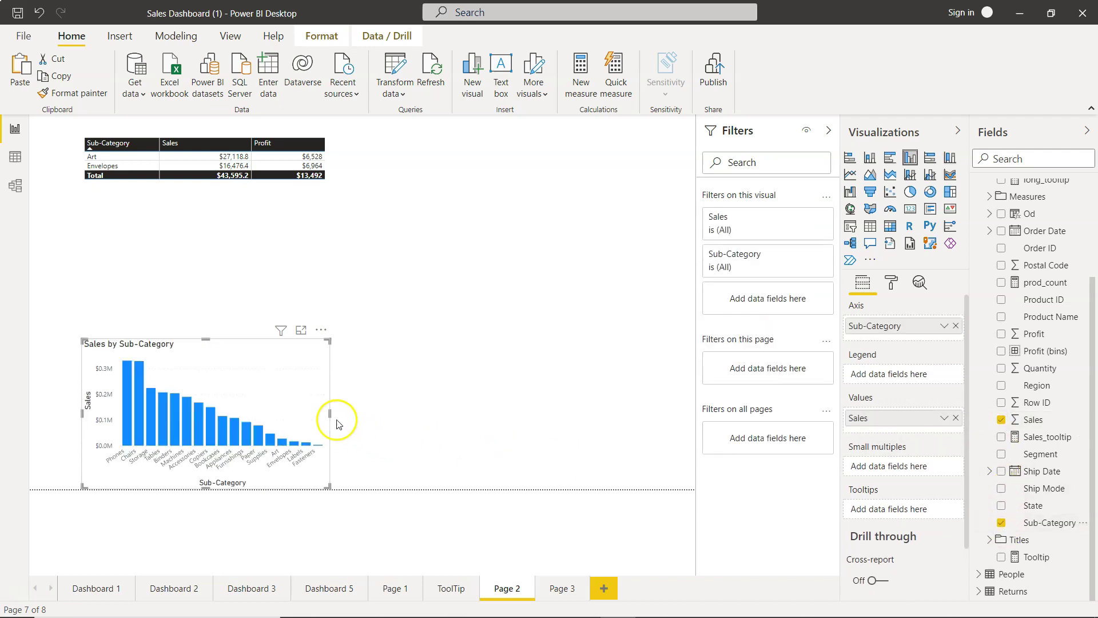
{"action": "left_click_drag", "start_coordinate": [328, 413], "coordinate": [656, 430]}
{"action": "left_click_drag", "start_coordinate": [373, 338], "coordinate": [381, 263]}
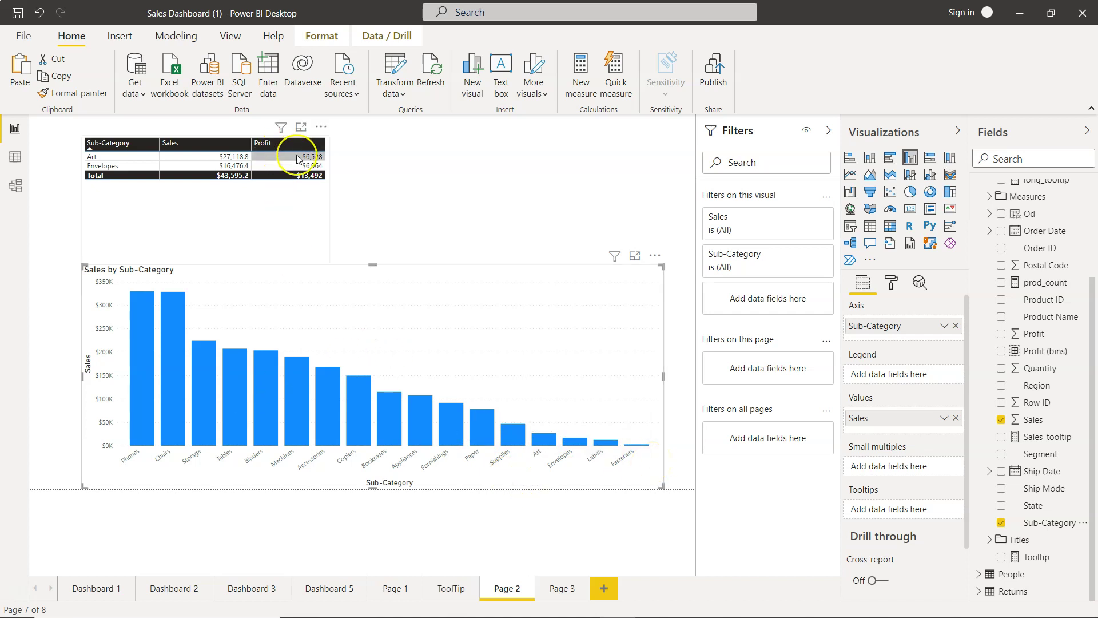
Check the Art and Envelopes table's filters and shrink it to fit its two rows and total
{"action": "mouse_move", "coordinate": [297, 159]}
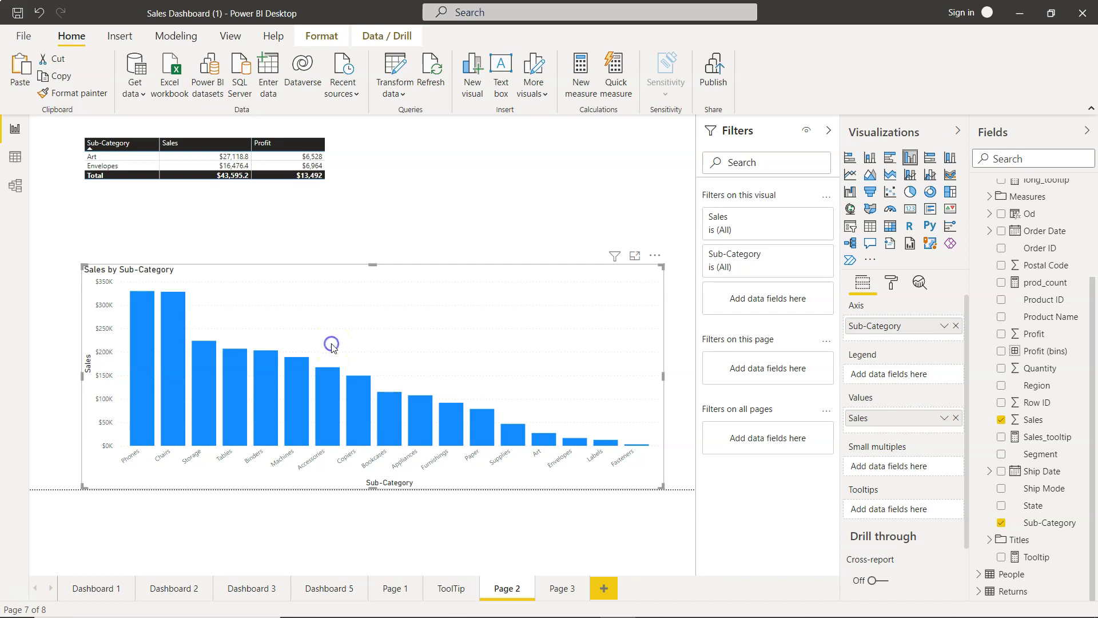
{"action": "left_click", "coordinate": [290, 227]}
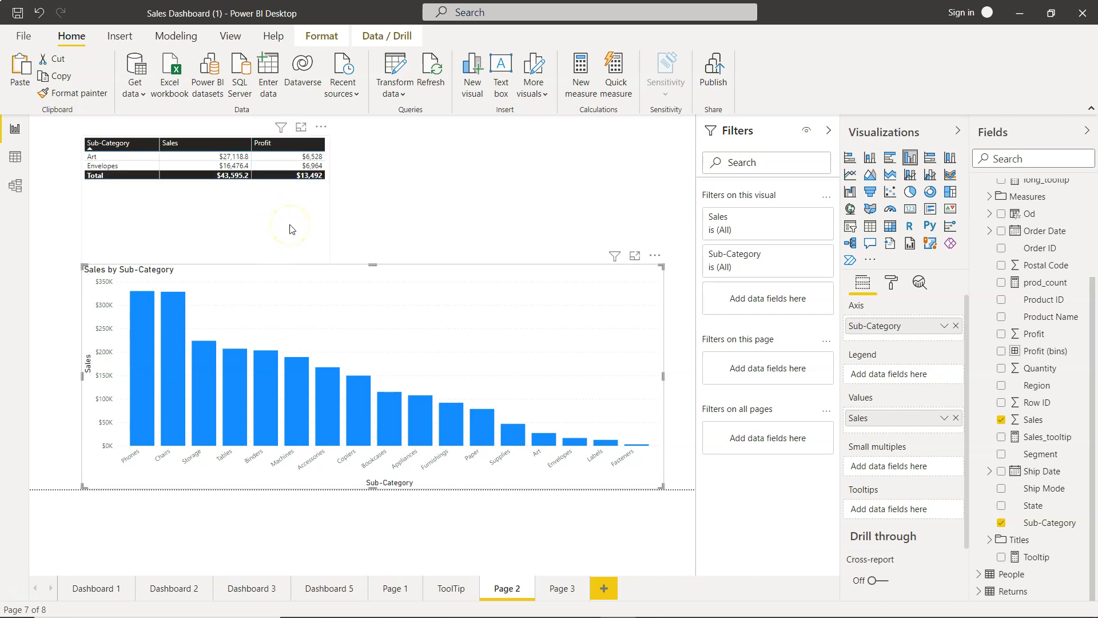
{"action": "left_click", "coordinate": [739, 192]}
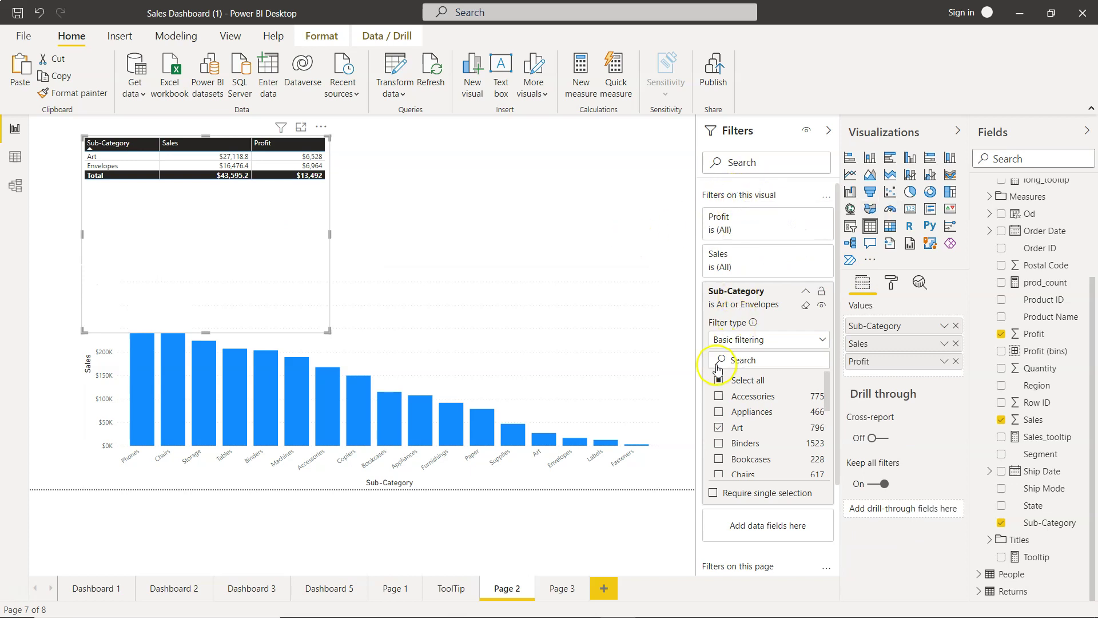
{"action": "left_click_drag", "start_coordinate": [205, 331], "coordinate": [216, 196]}
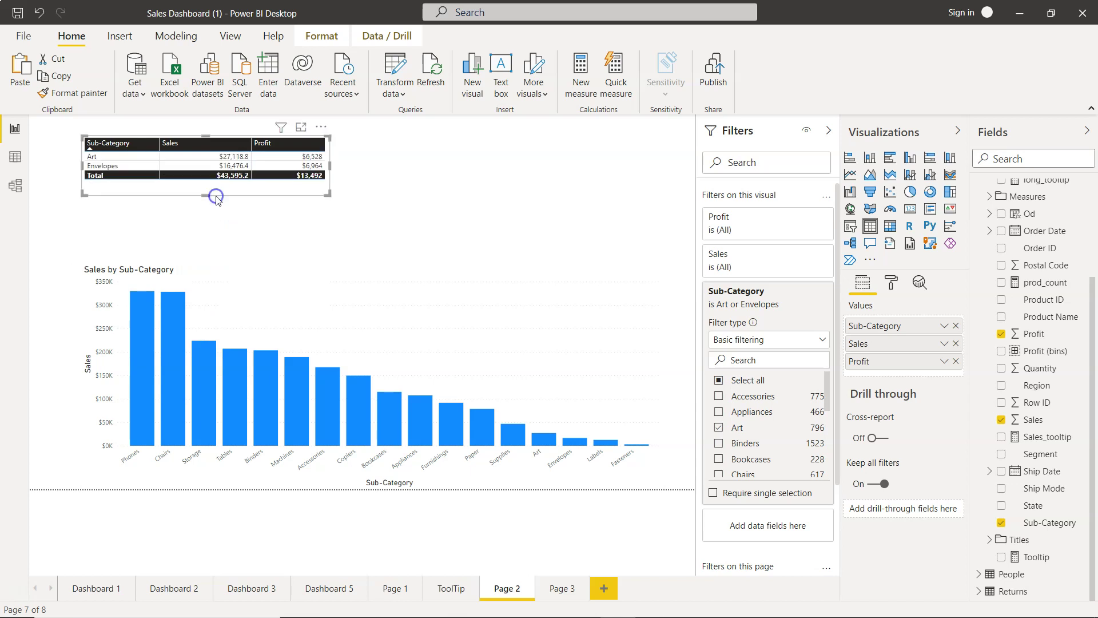